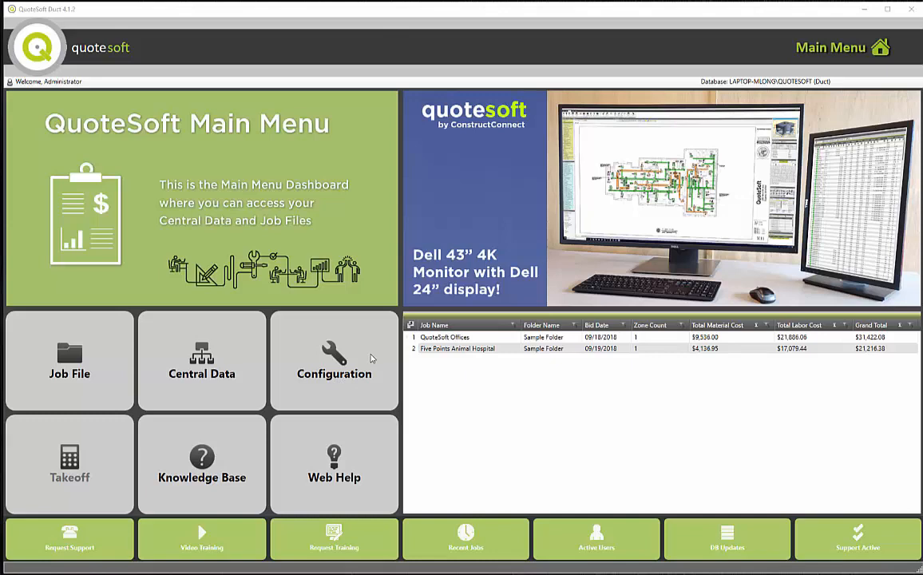
Step: Allow pricing adjustments (discounts or markups) in the central options of the configuration
click(370, 356)
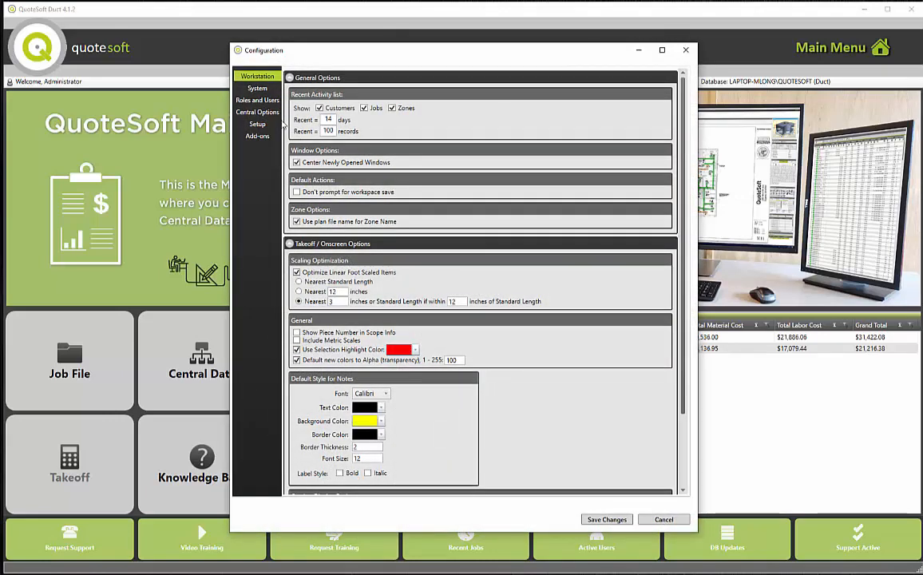
click(257, 112)
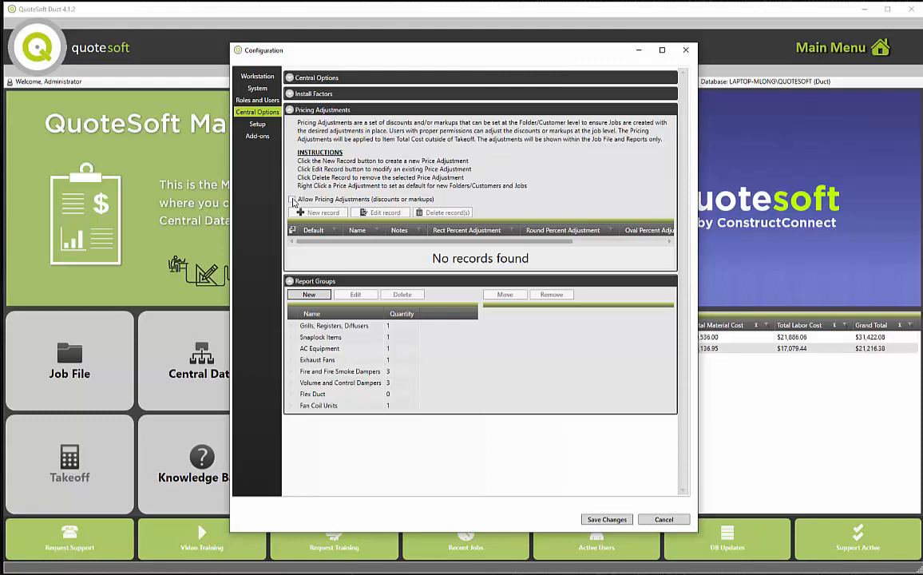
click(292, 200)
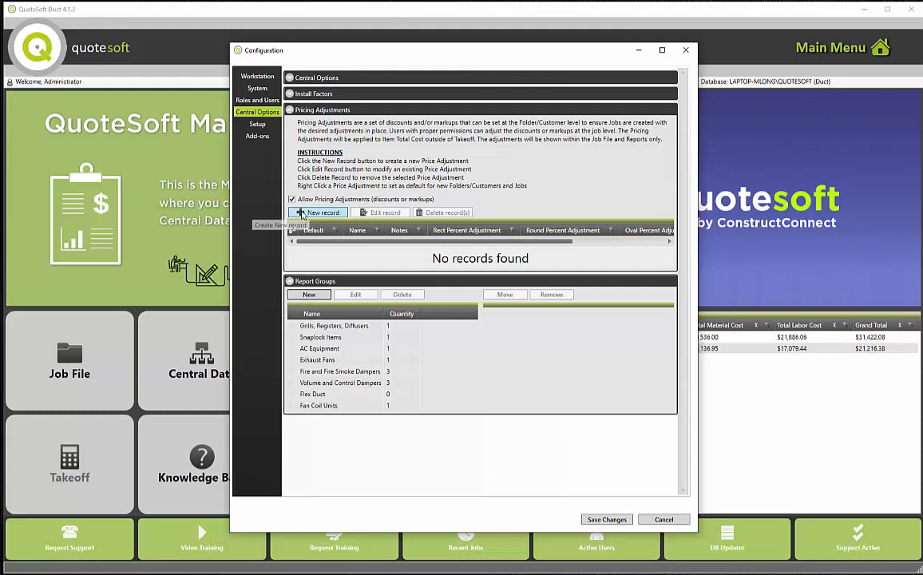
Step: Start a new price adjustment record named "New Customers"
click(303, 213)
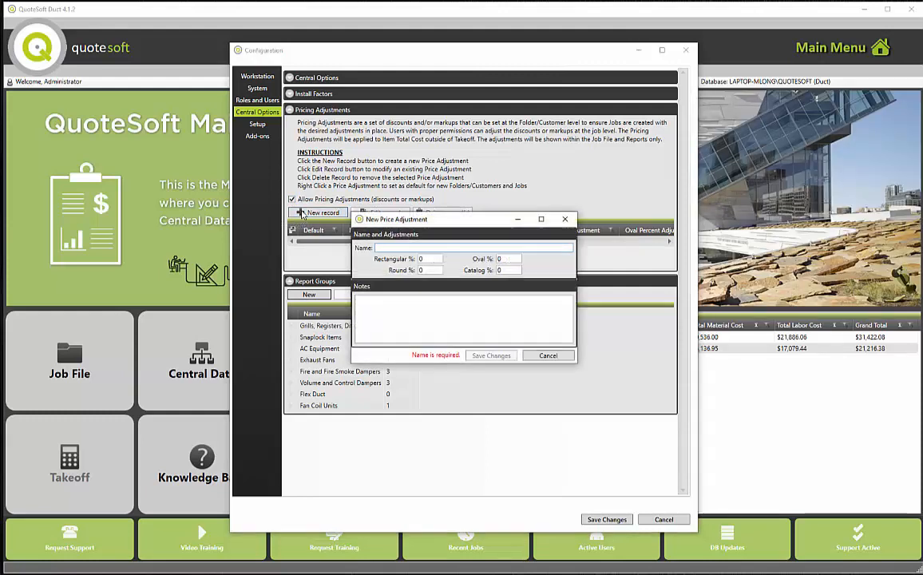
text(New)
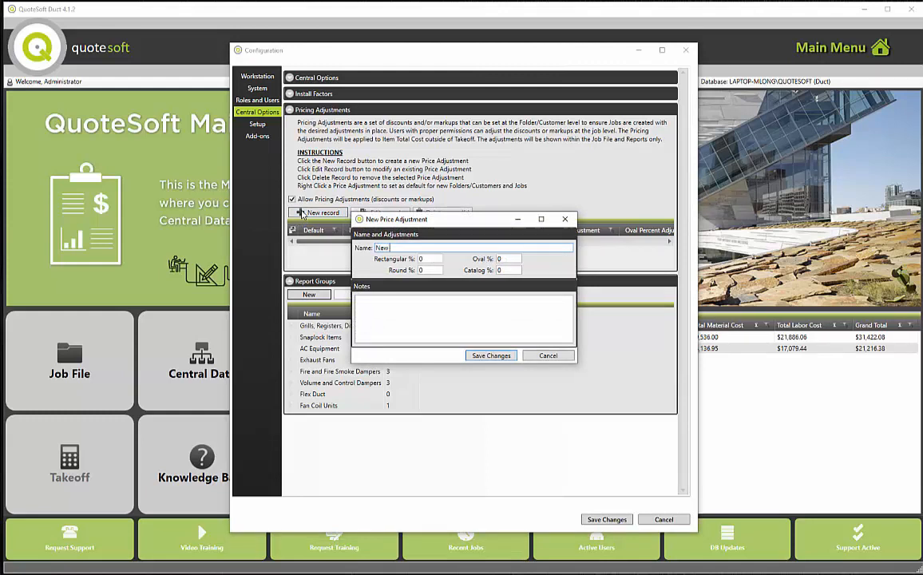
text( Customers)
key(Tab)
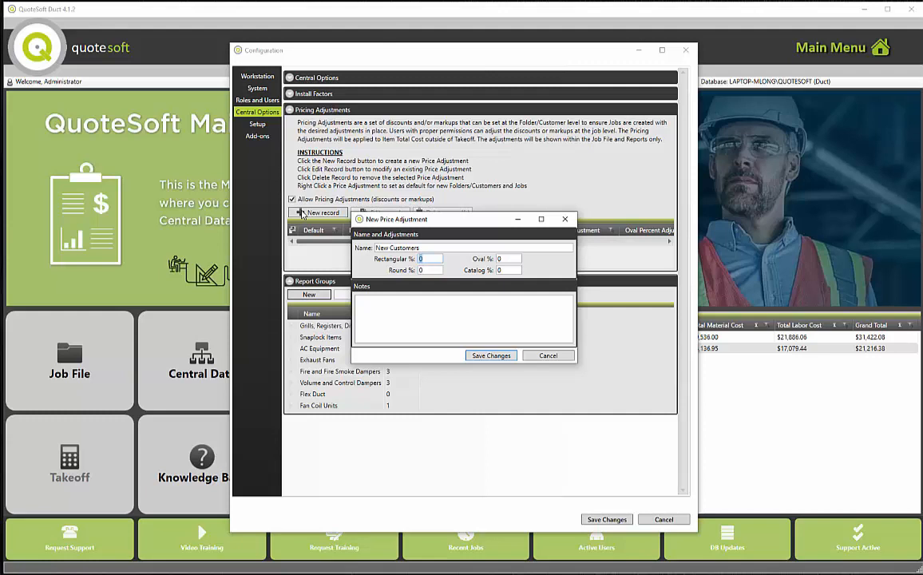
Step: Set the adjustment's rectangular, round, oval and catalog percentages to 20 each and save the record without notes
text(20)
key(Tab)
text(20)
key(Tab)
text(20)
key(Tab)
text(20)
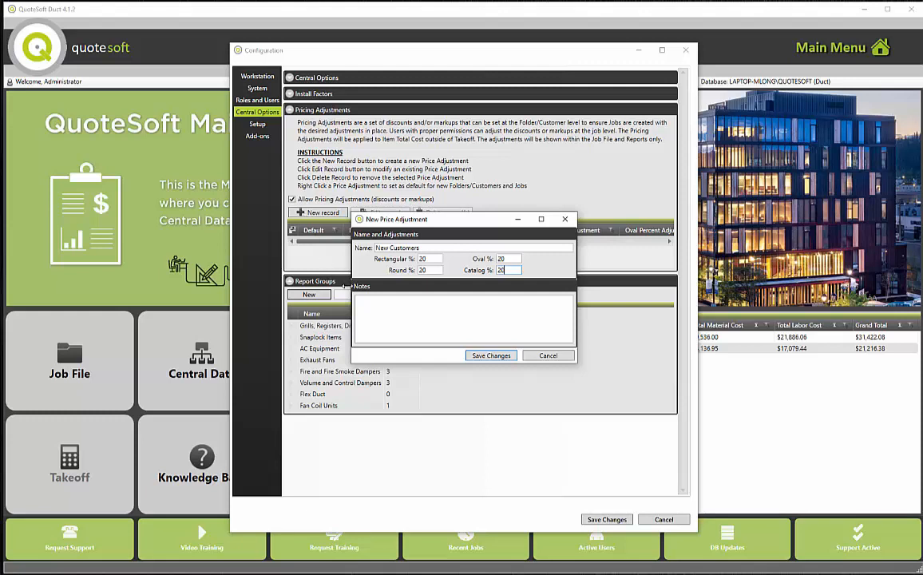
click(429, 316)
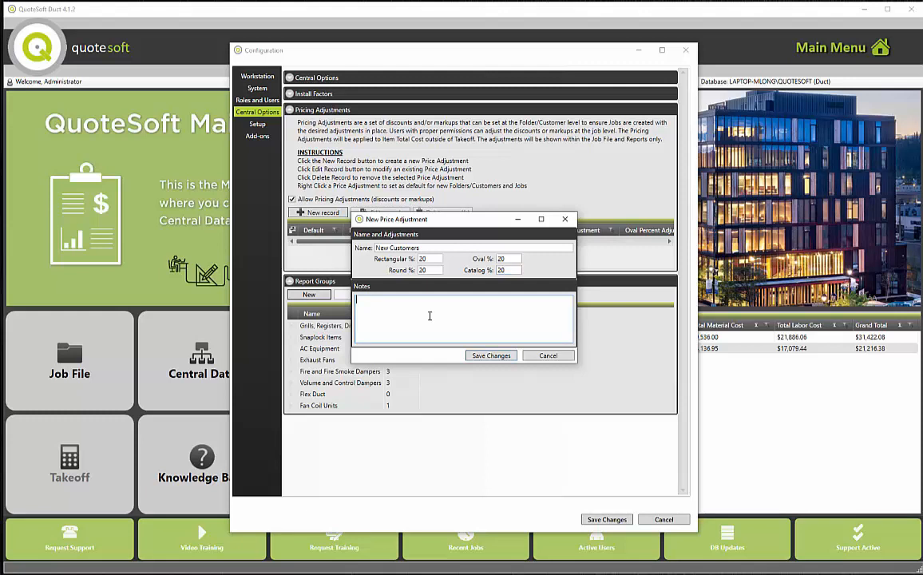
click(490, 355)
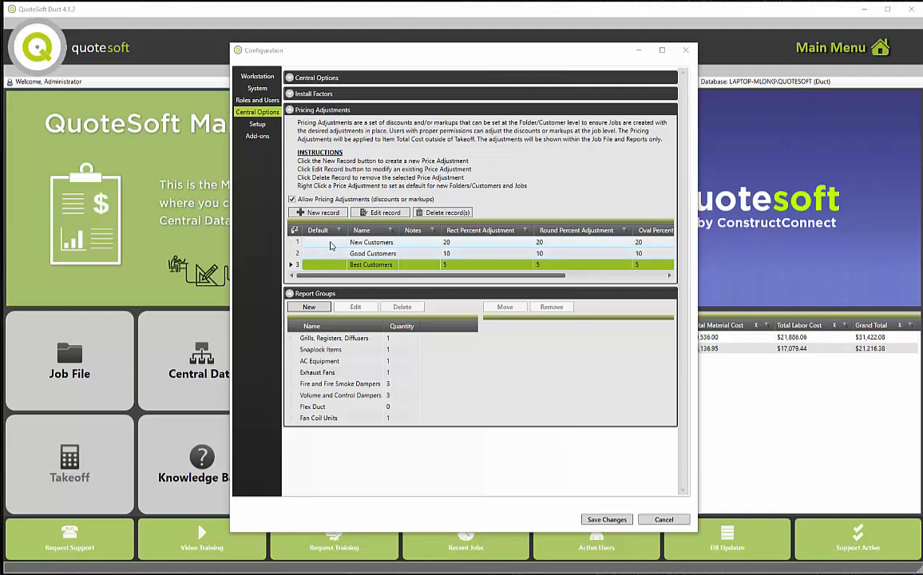
Step: Make the New Customers price adjustment the default for new customers
click(330, 244)
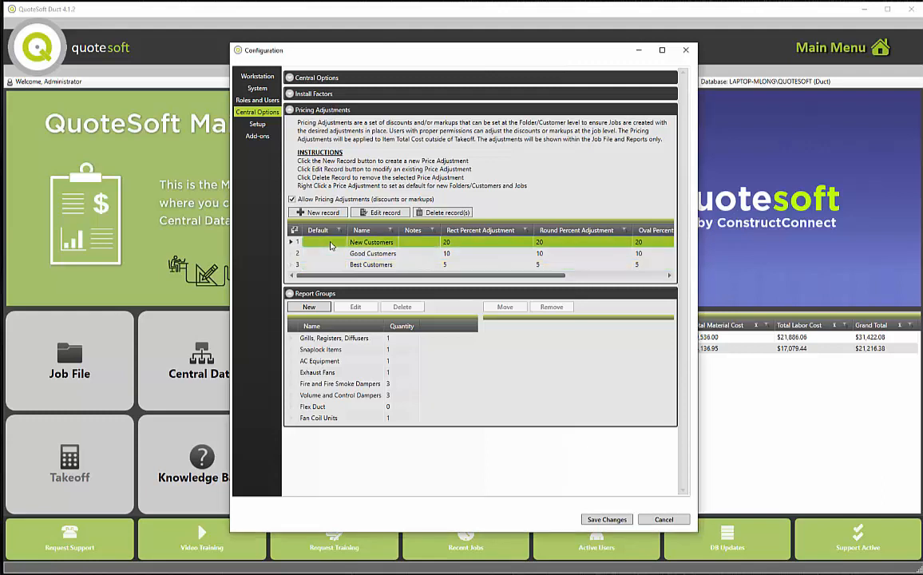
right_click(330, 244)
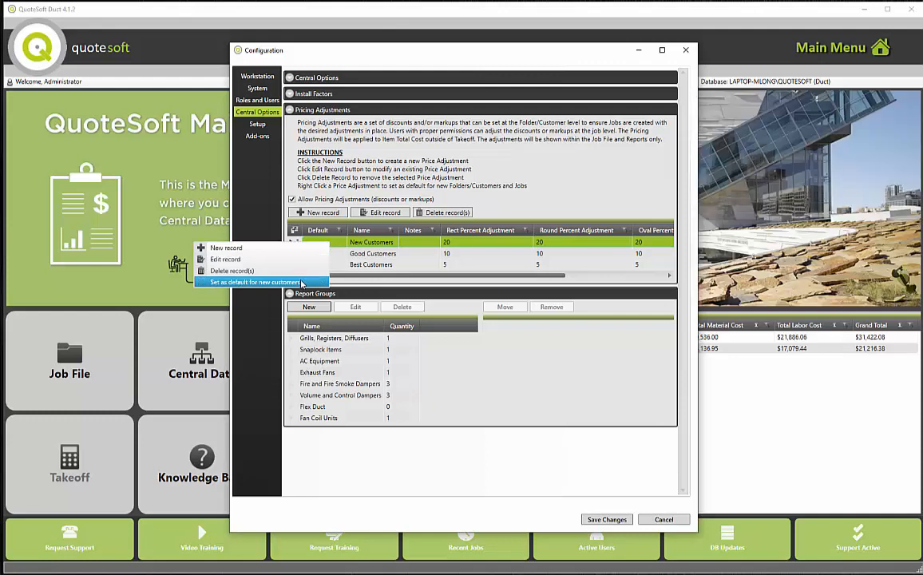
click(300, 283)
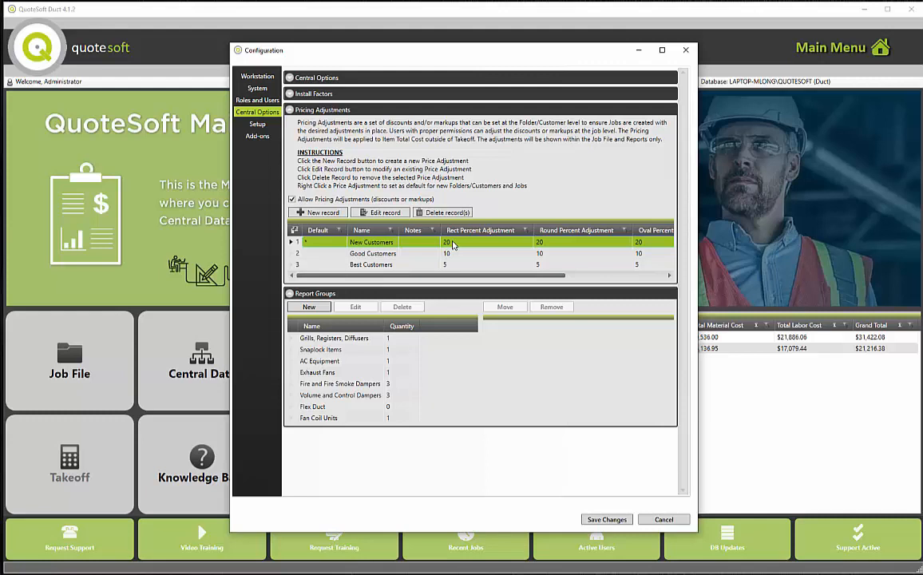
Step: Review the Job File job costing display settings for freight, job status and assembled duct in the system configuration, and save the configuration changes
click(259, 89)
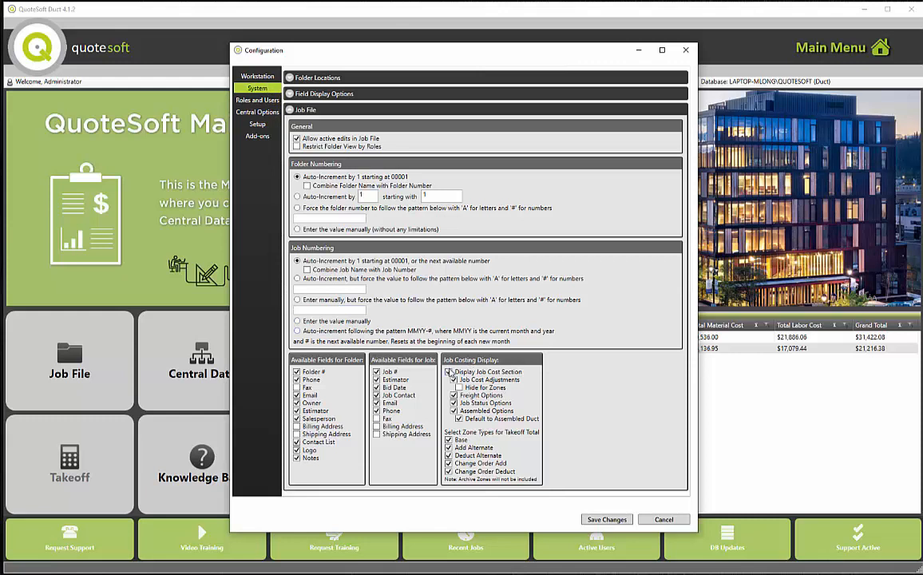
click(460, 419)
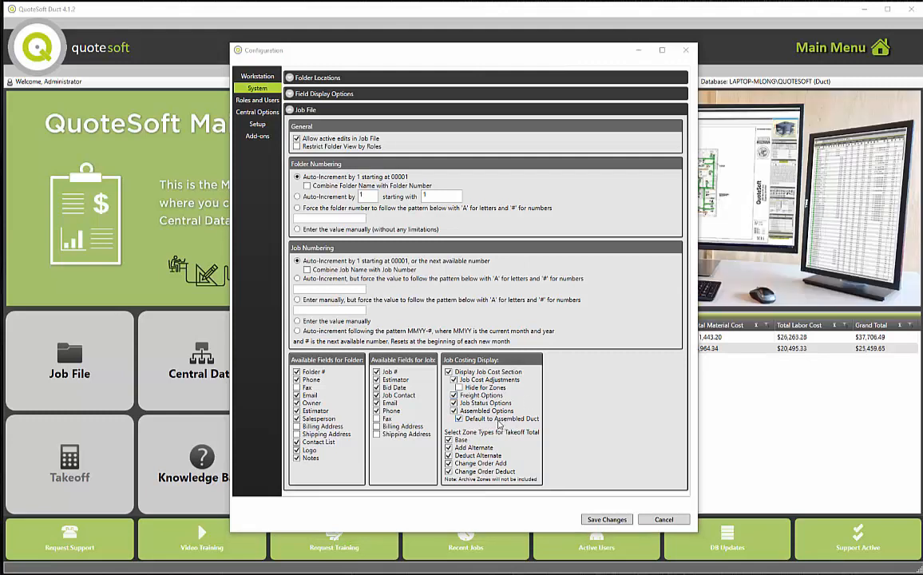
click(454, 395)
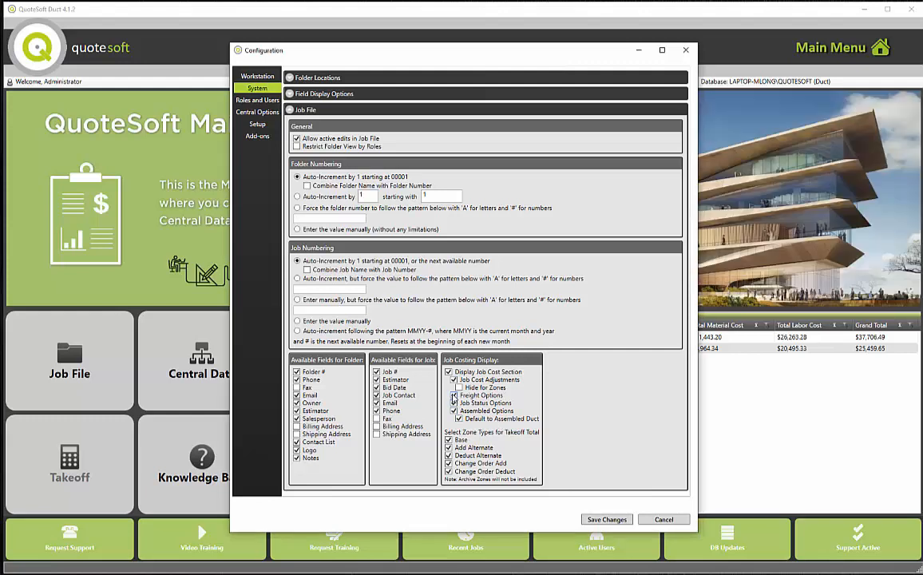
click(453, 404)
click(454, 411)
click(605, 520)
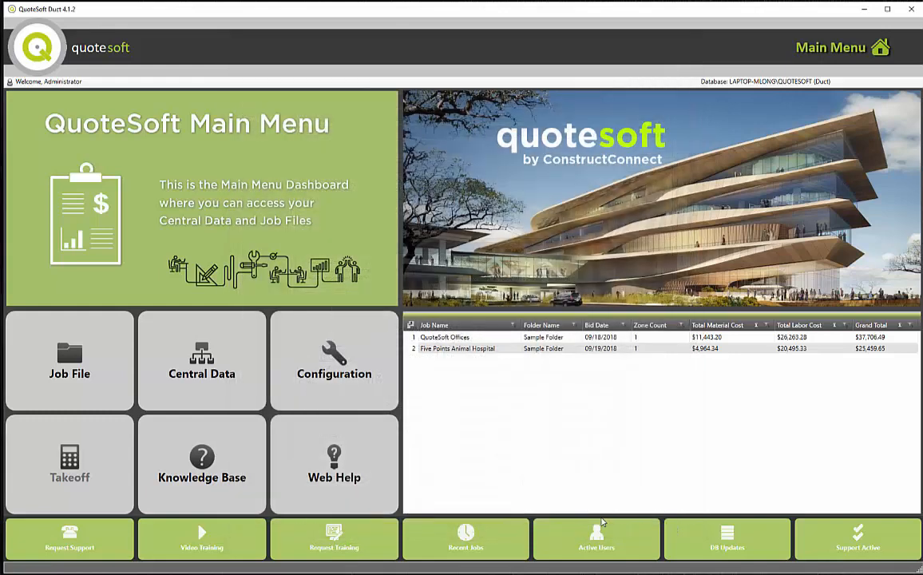
Step: Start a new folder in the Job File workspace and give it the Good Customers pricing adjustment
click(109, 364)
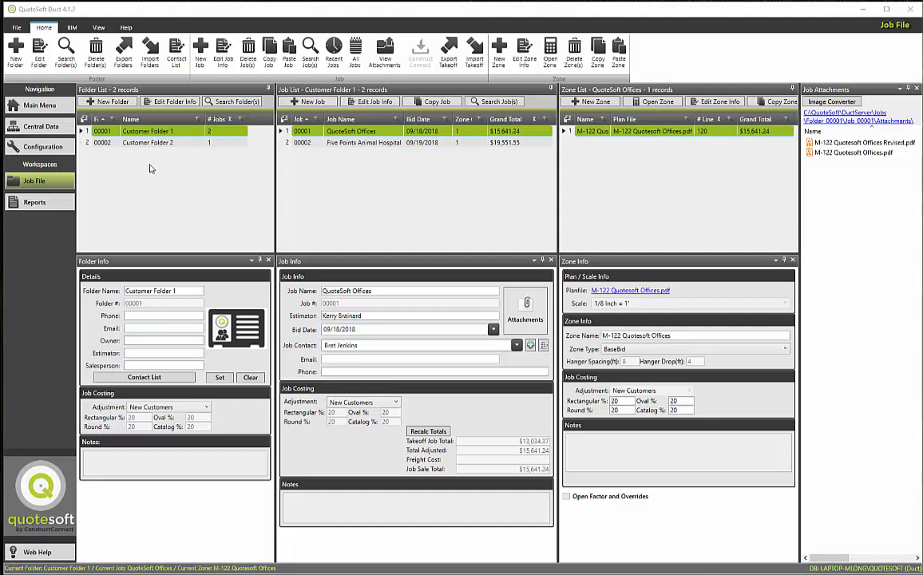
click(118, 104)
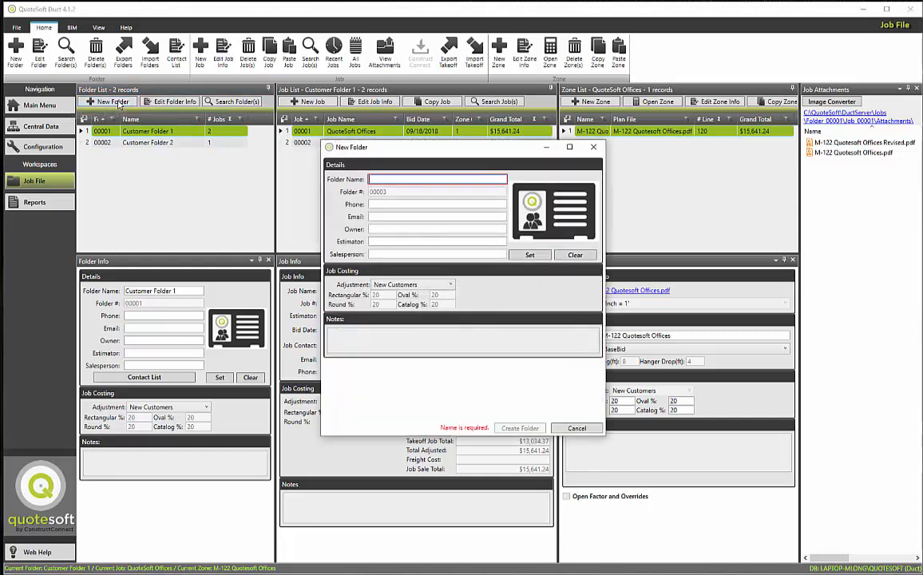
click(394, 285)
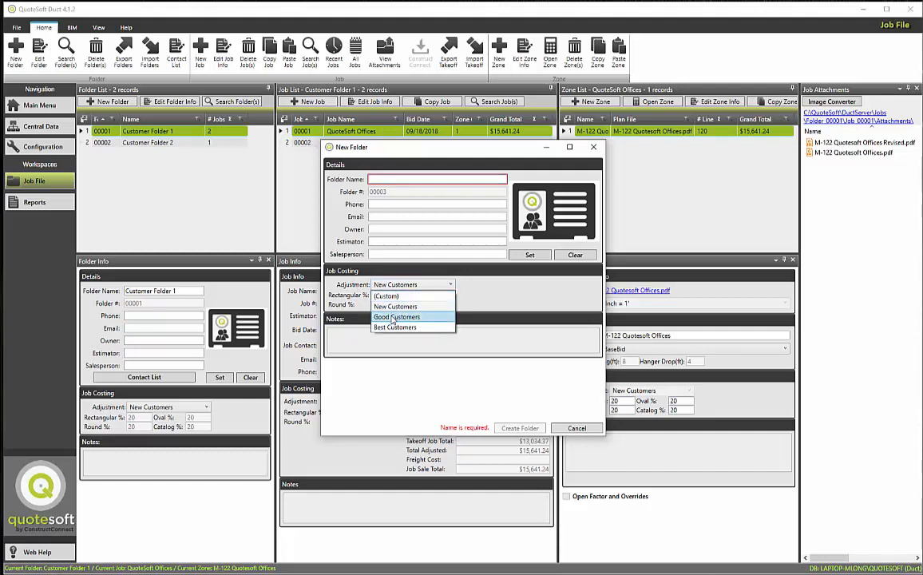
click(392, 318)
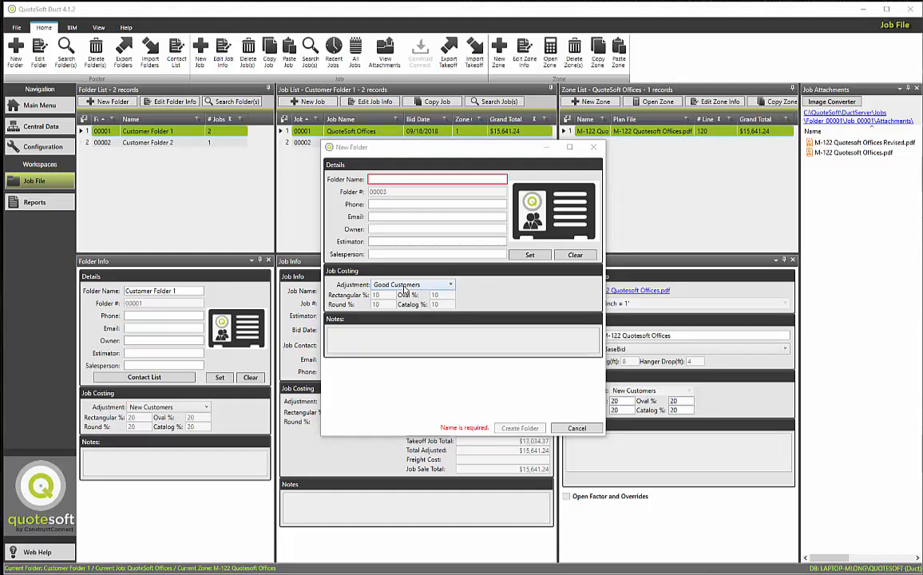
Step: Switch the new folder to a custom adjustment with rectangular, round, oval and catalog percentages of 40 each
click(403, 286)
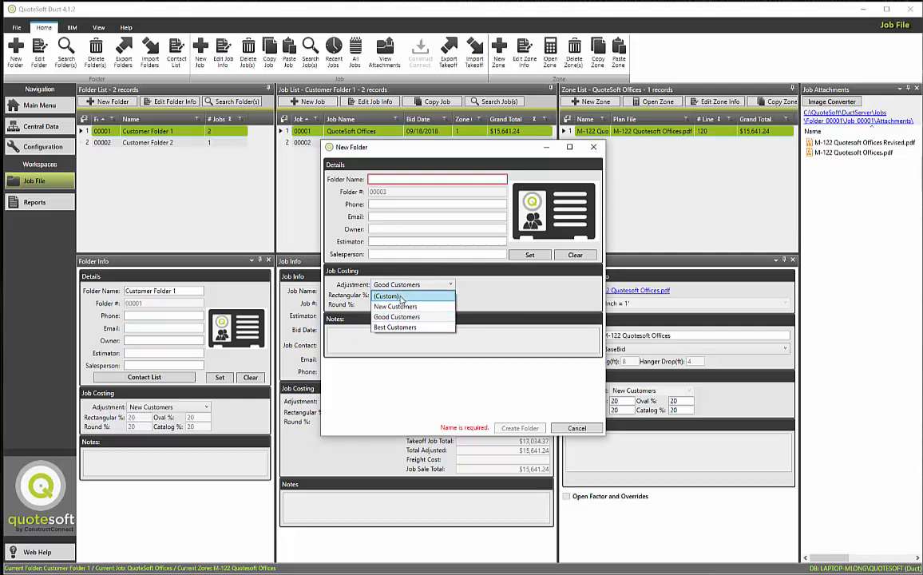
click(402, 297)
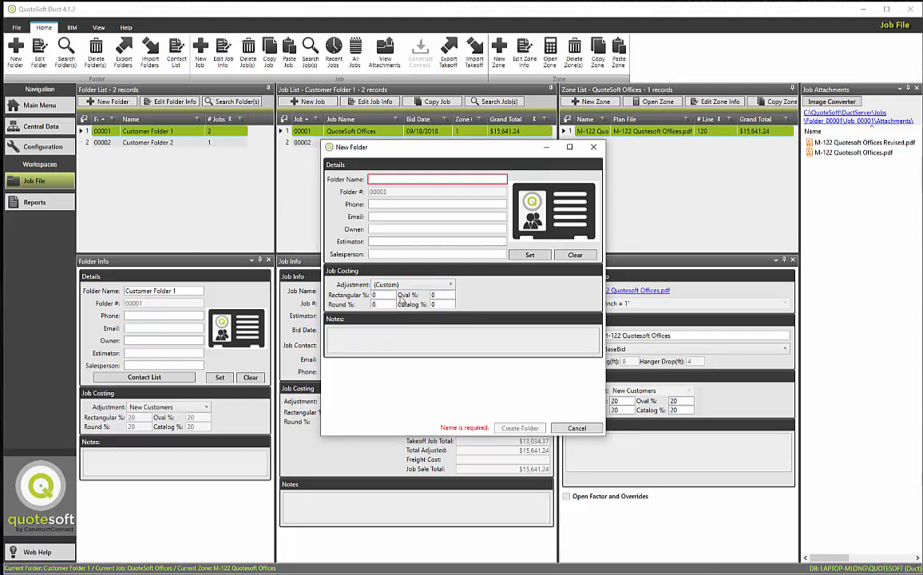
click(372, 296)
text(40)
key(Tab)
text(40)
key(Tab)
text(40)
key(Tab)
text(40)
Step: Name the folder "Customer 3" and create it
click(376, 179)
text(Customer 3)
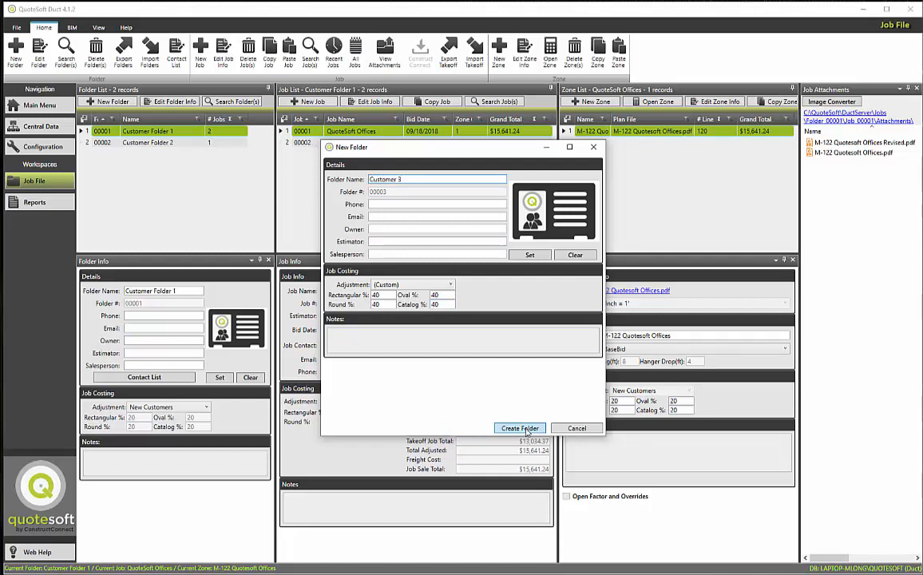
click(525, 430)
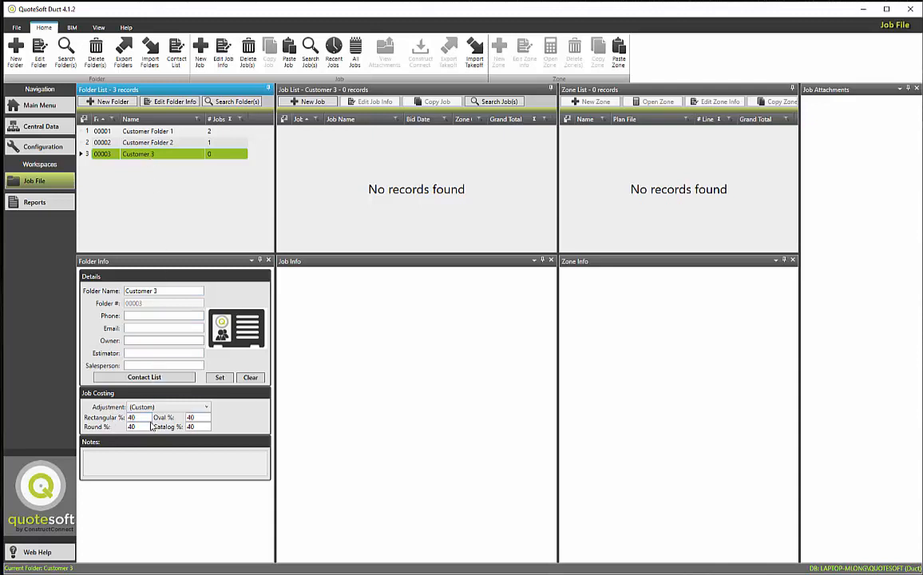
Step: Create a job named "Job Name Test" in the Customer 3 folder, keeping the inherited custom adjustment
click(324, 103)
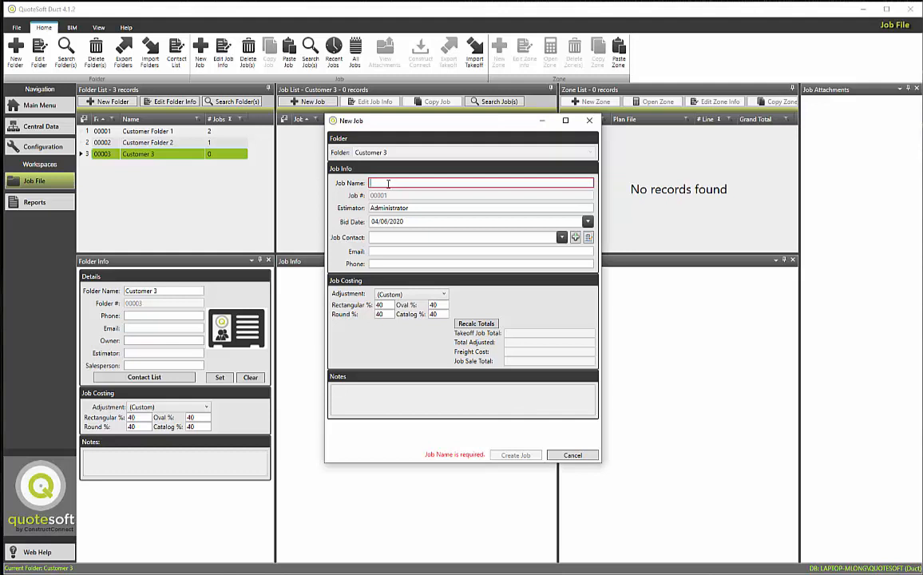
text(Job)
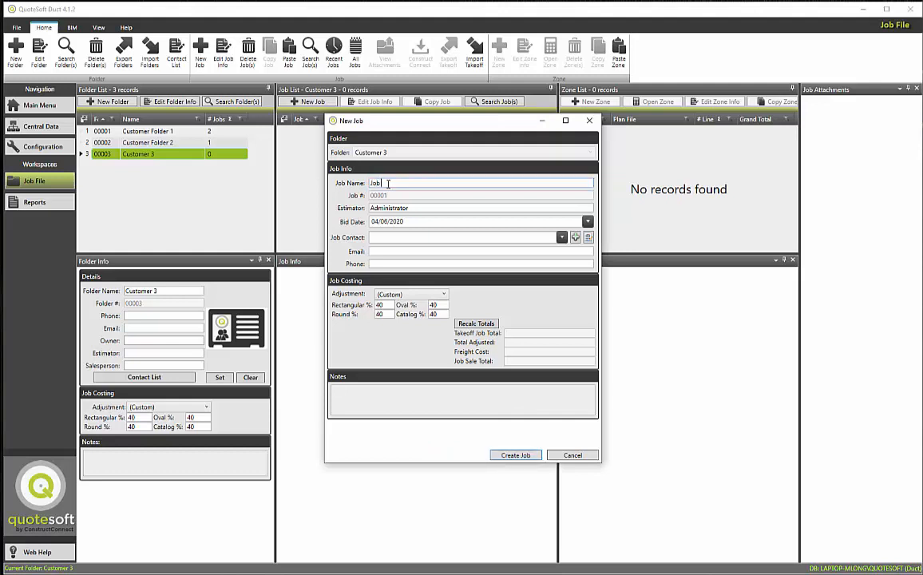
text( Name Test)
click(515, 455)
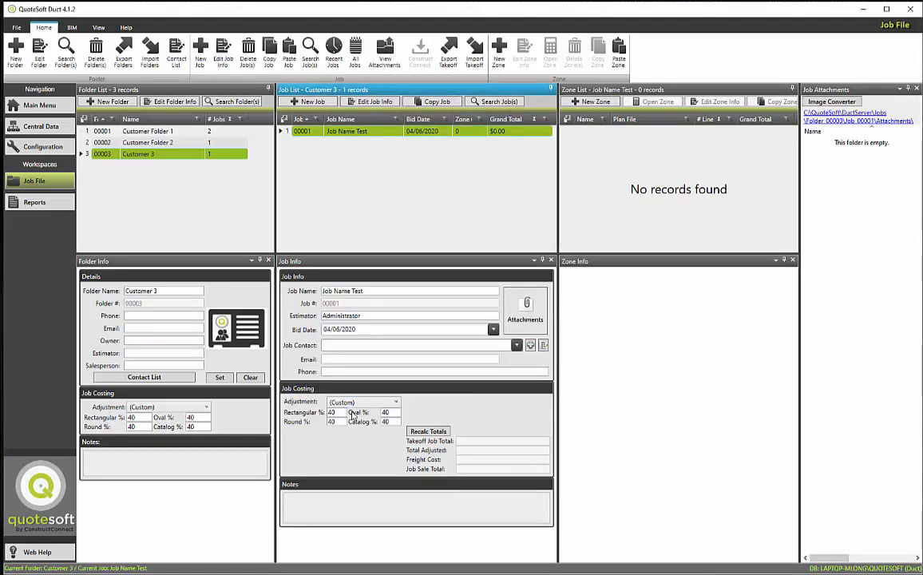
Step: Create a zone in the Job Name Test job using M-122 Quotesoft Offices.pdf as its plan file
click(593, 103)
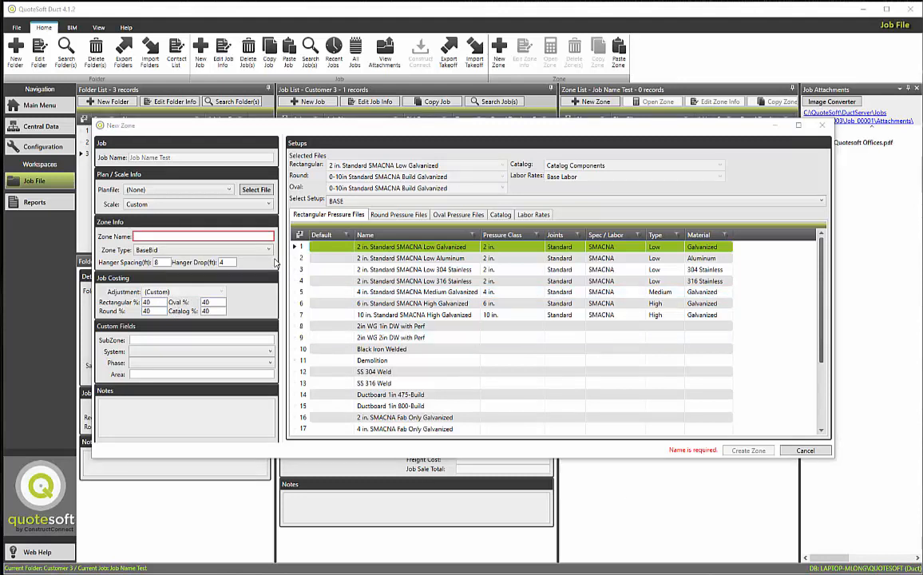
click(255, 189)
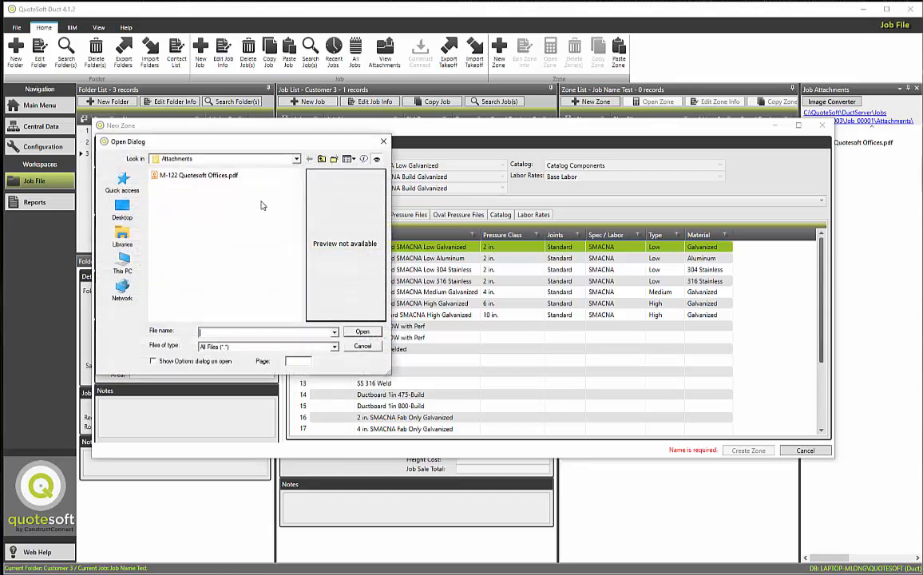
click(174, 173)
click(362, 331)
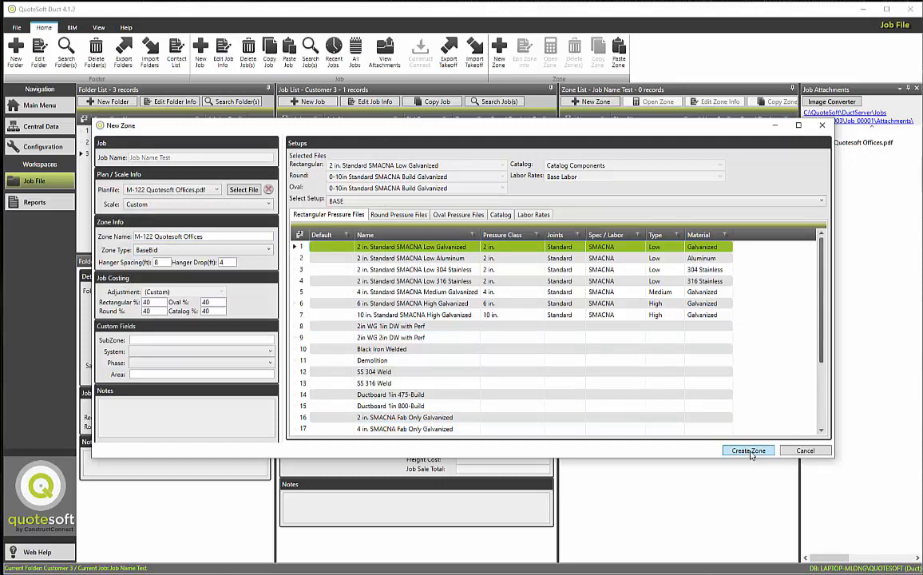
click(748, 451)
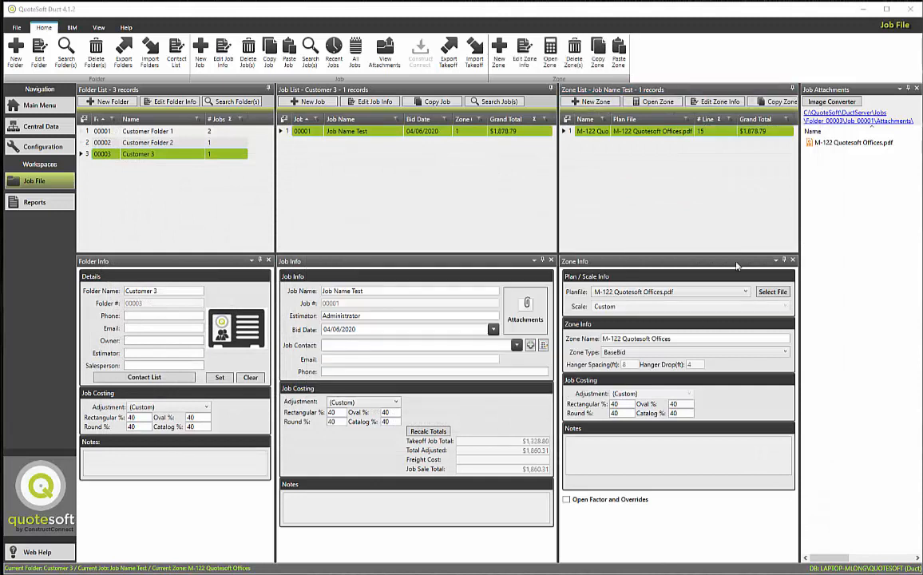